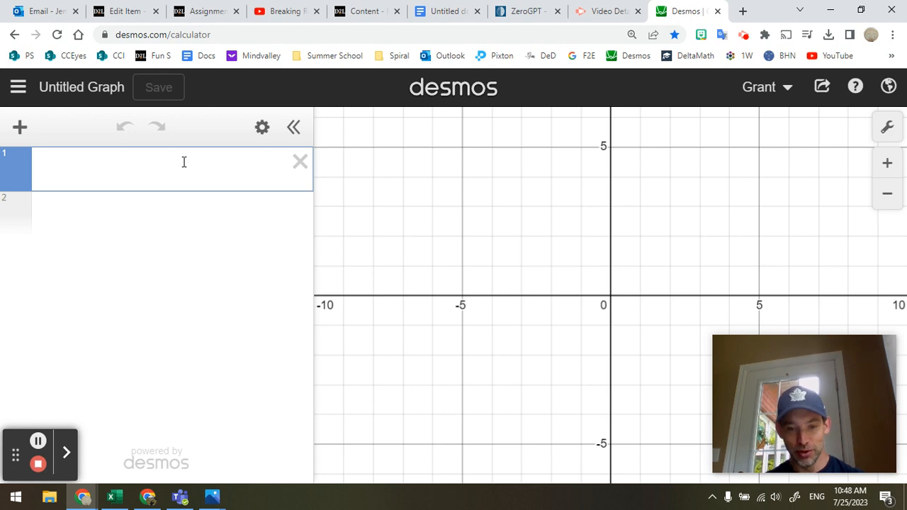
Step: Graph the function sin x in the first expression line
{"action": "type", "text": "sinx"}
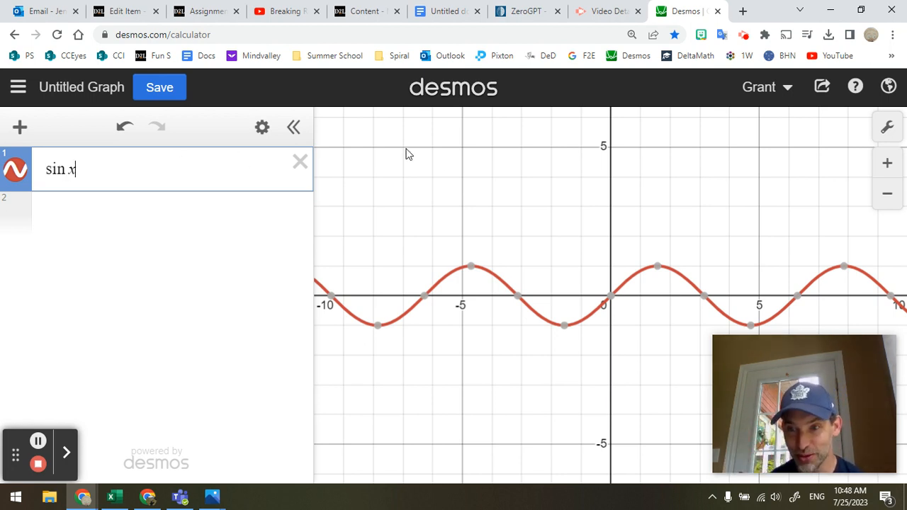
{"action": "mouse_move", "coordinate": [615, 304]}
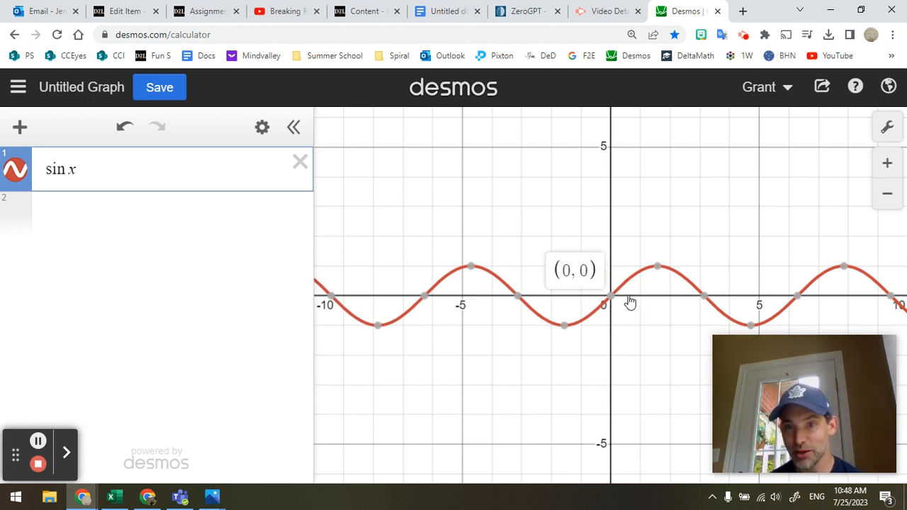
{"action": "mouse_move", "coordinate": [804, 304]}
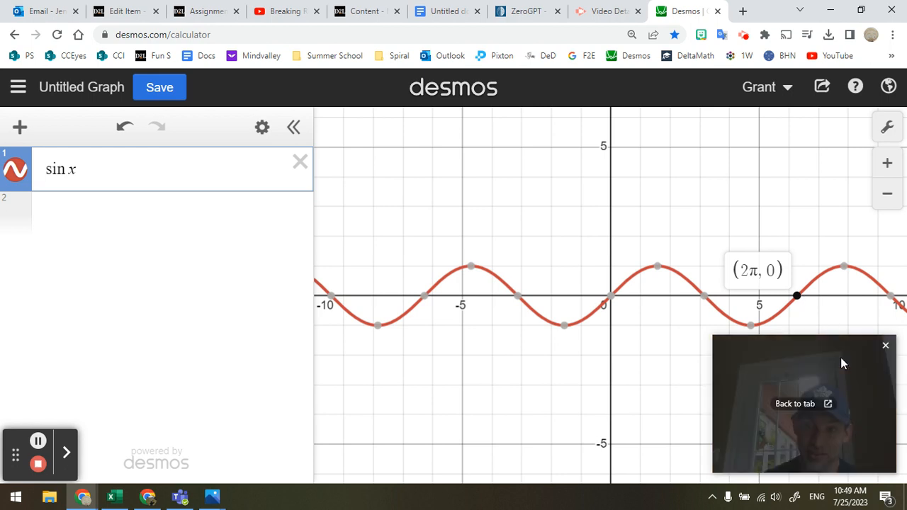
Step: Switch the graph's angle unit to degrees in the graph settings
{"action": "left_click_drag", "start_coordinate": [842, 365], "coordinate": [854, 404]}
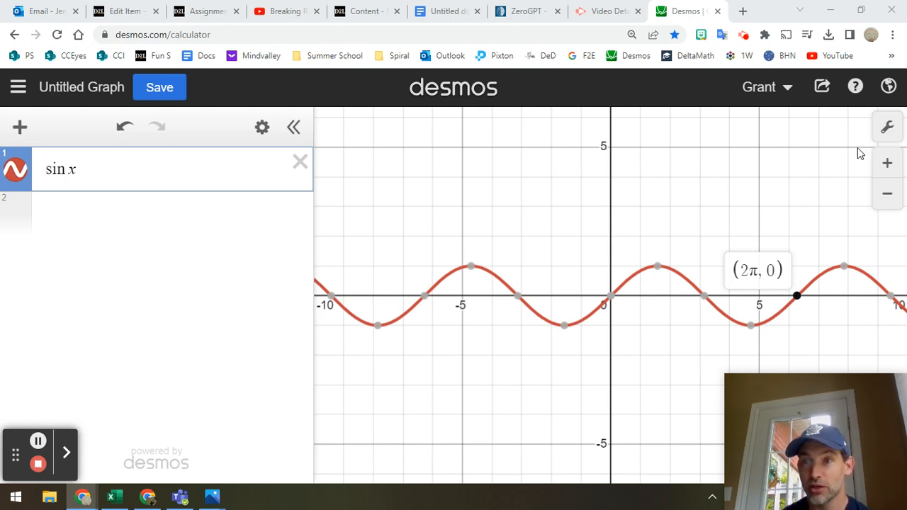
{"action": "left_click", "coordinate": [887, 127]}
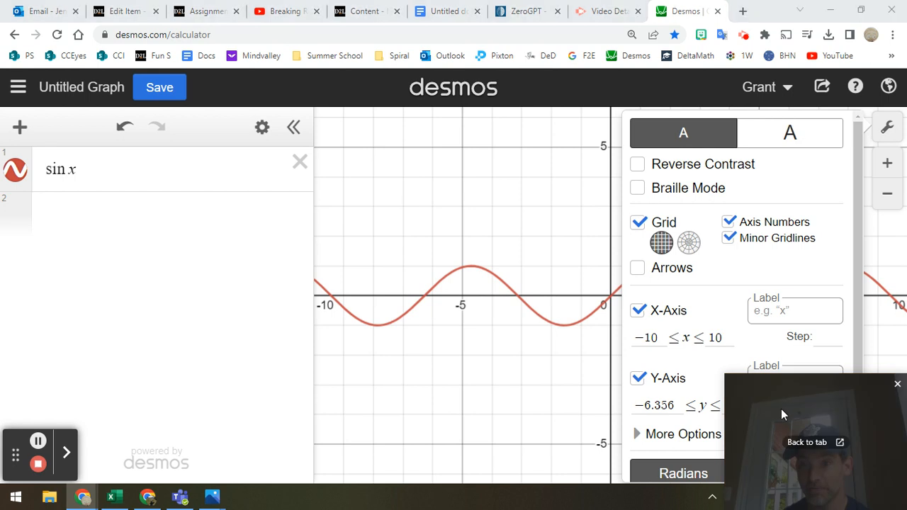
{"action": "left_click_drag", "start_coordinate": [781, 409], "coordinate": [84, 270]}
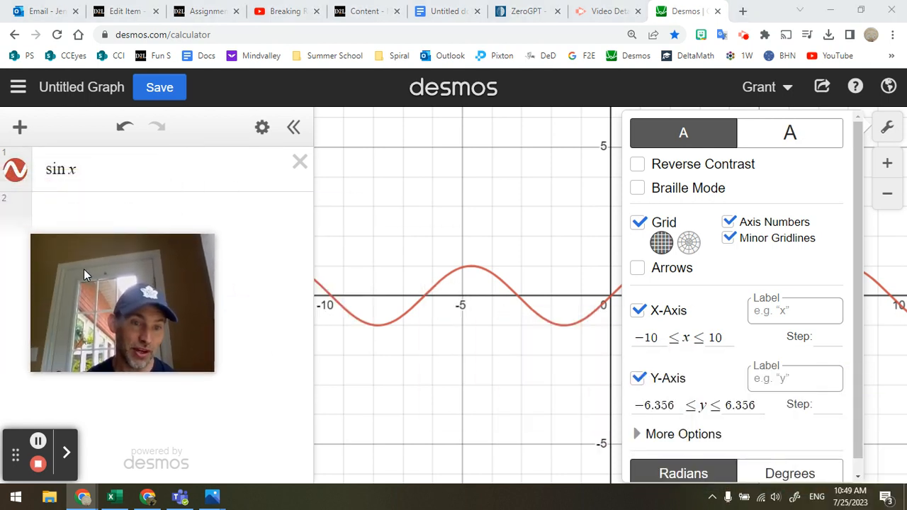
{"action": "left_click", "coordinate": [785, 468]}
{"action": "left_click", "coordinate": [556, 421]}
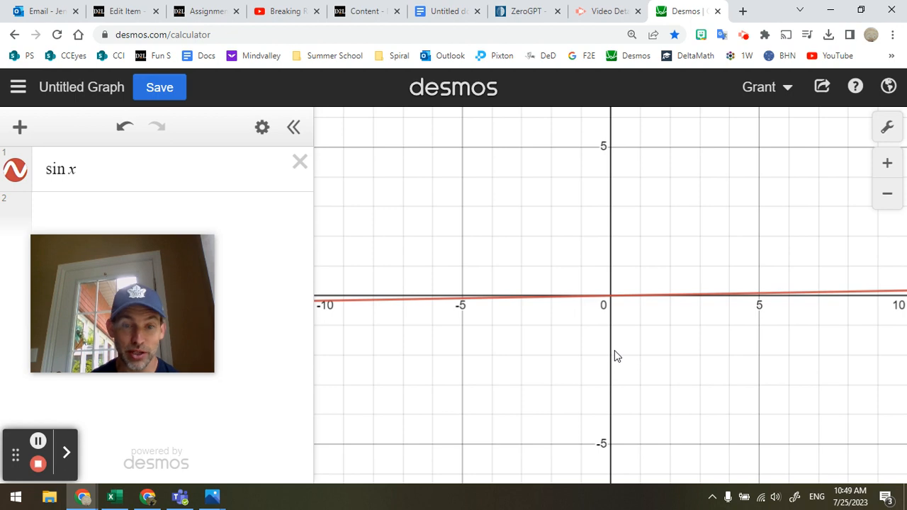
Step: Set the x-axis range to run from -360.398 to 720.977
{"action": "scroll", "coordinate": [615, 353], "scroll_direction": "down", "scroll_amount": 5}
{"action": "scroll", "coordinate": [614, 354], "scroll_direction": "down", "scroll_amount": 5}
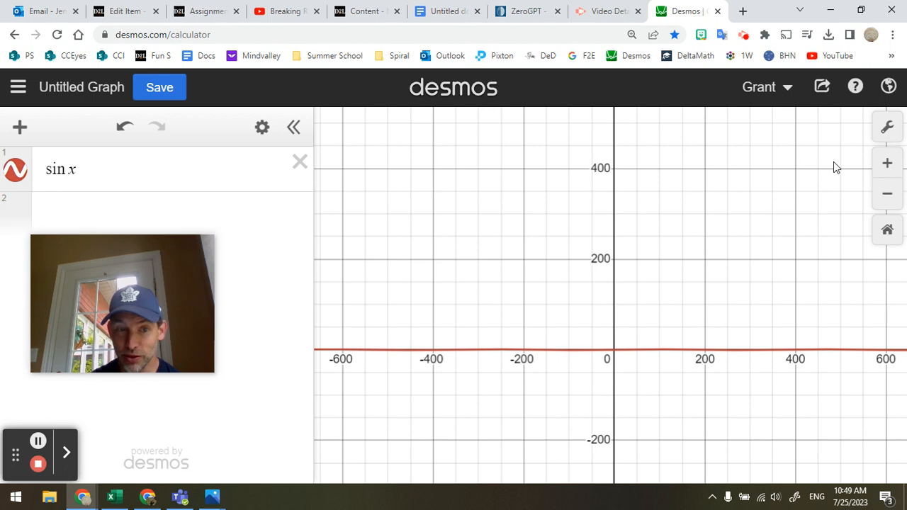
{"action": "left_click", "coordinate": [884, 139]}
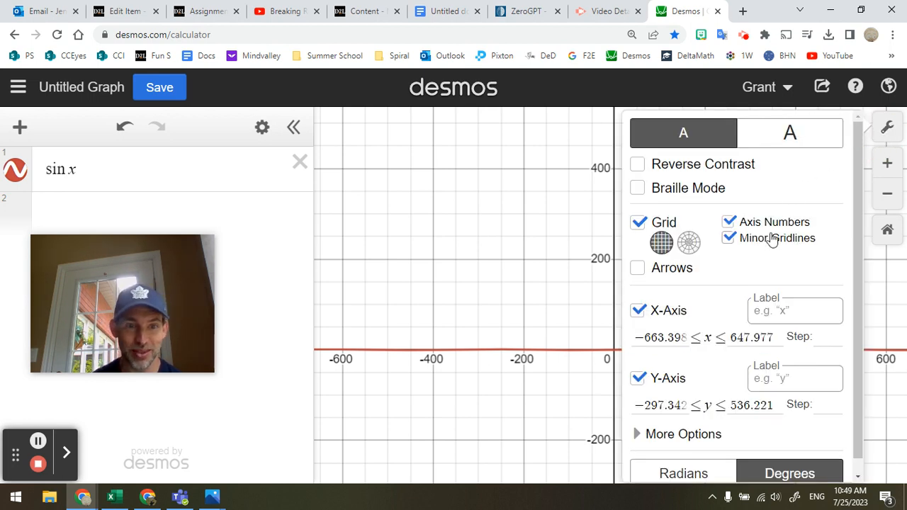
{"action": "double_click", "coordinate": [752, 337]}
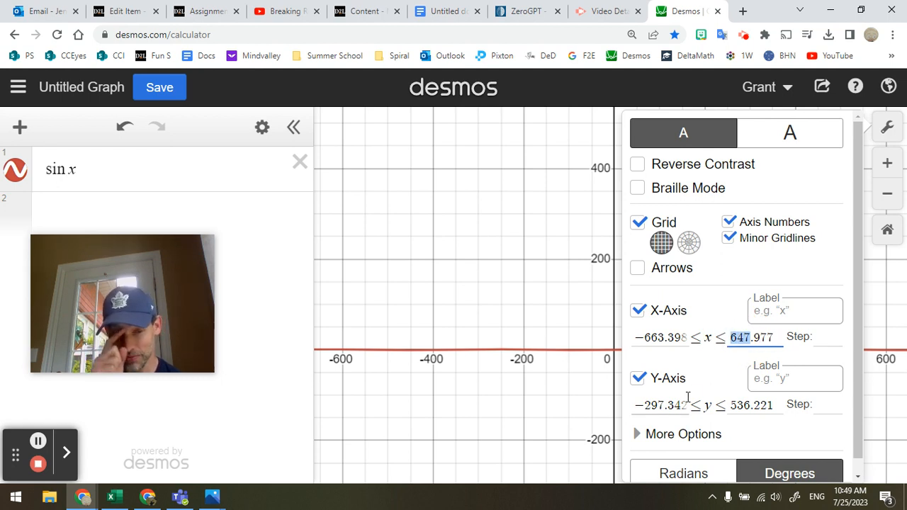
{"action": "type", "text": "720"}
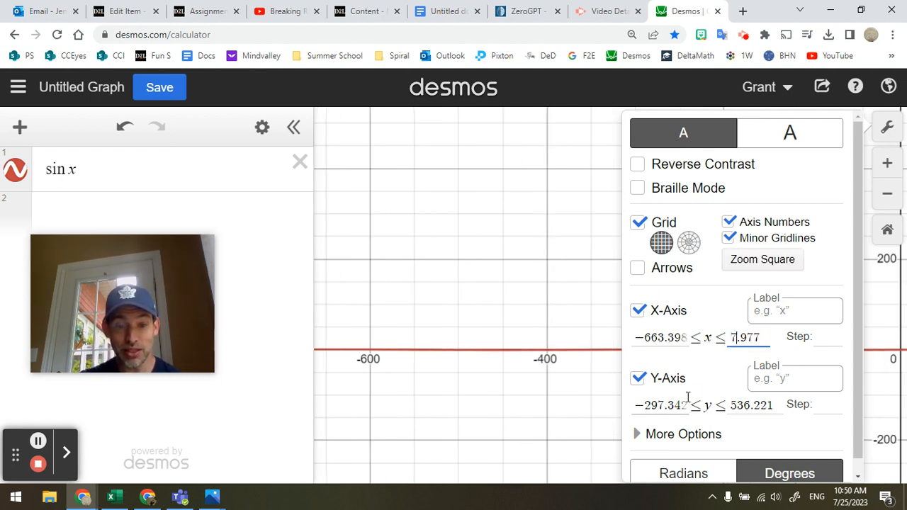
{"action": "double_click", "coordinate": [659, 336]}
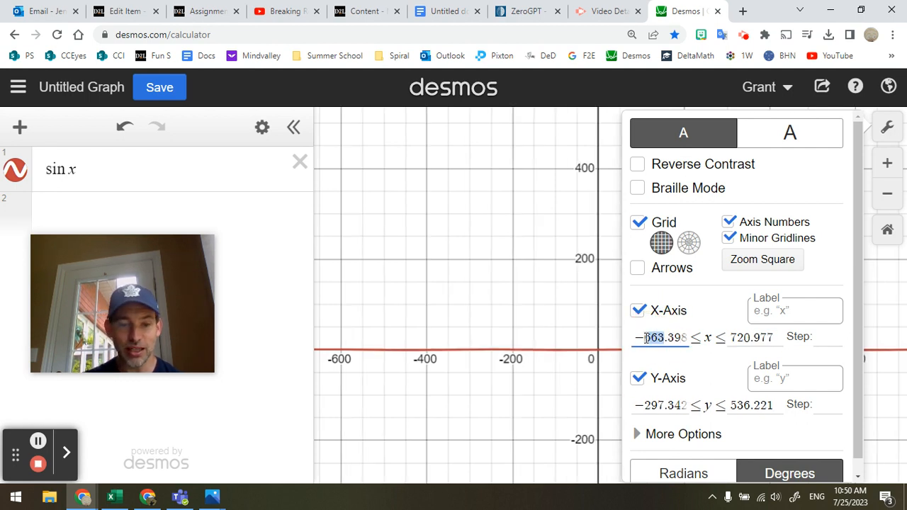
{"action": "type", "text": "160"}
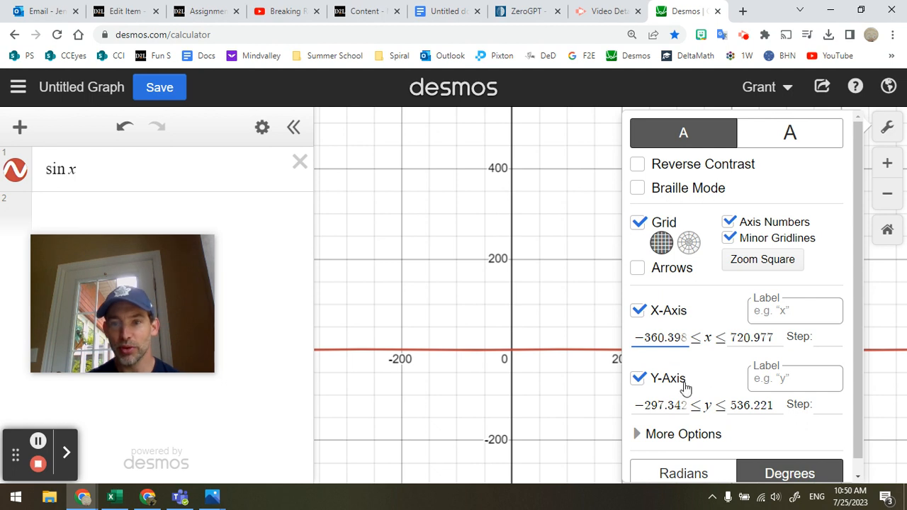
Step: Set the lower limit of the y-axis to -1.1
{"action": "left_click_drag", "start_coordinate": [686, 405], "coordinate": [629, 411]}
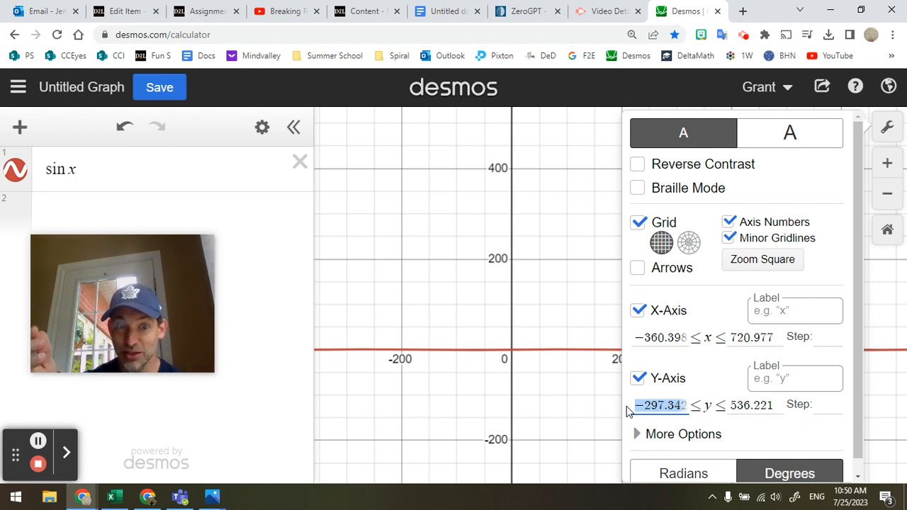
{"action": "type", "text": "1.1"}
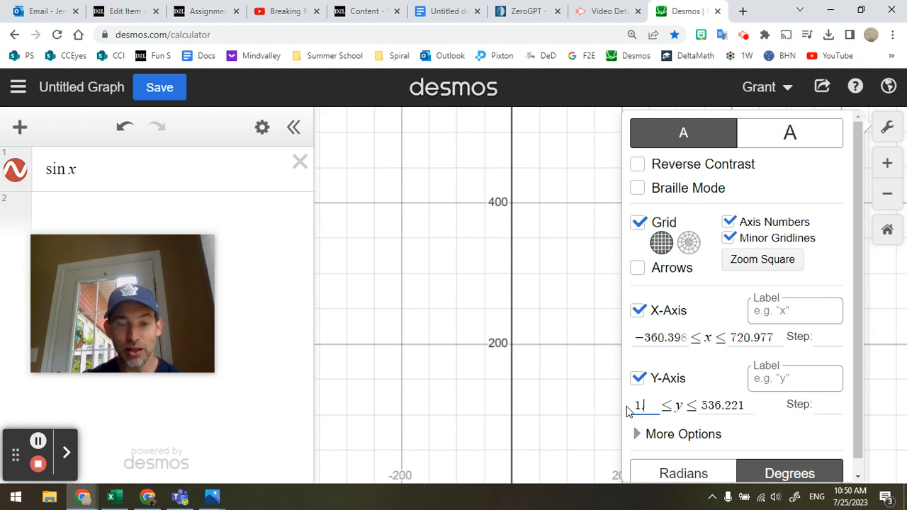
{"action": "key", "text": "Left"}
{"action": "key", "text": "Left"}
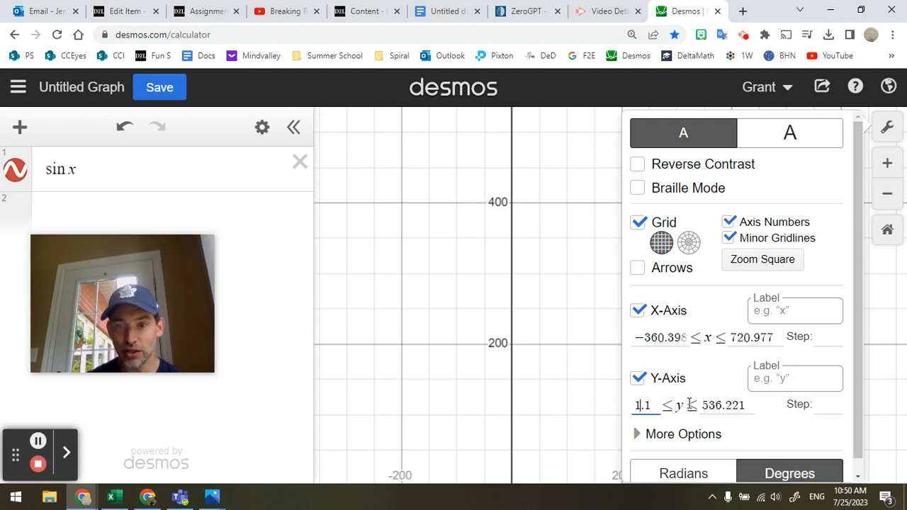
{"action": "type", "text": "-"}
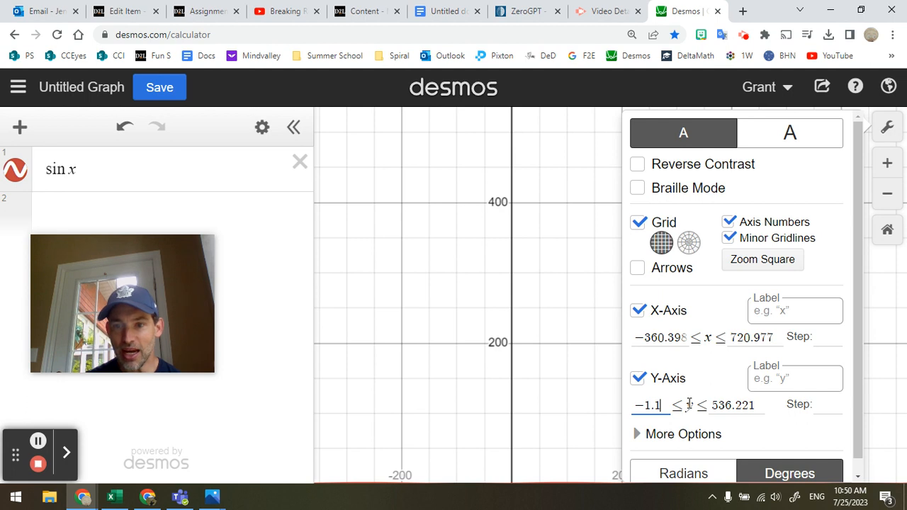
Step: Set the upper limit of the y-axis to 1.1 and close the graph settings
{"action": "left_click", "coordinate": [720, 410]}
{"action": "left_click", "coordinate": [716, 405]}
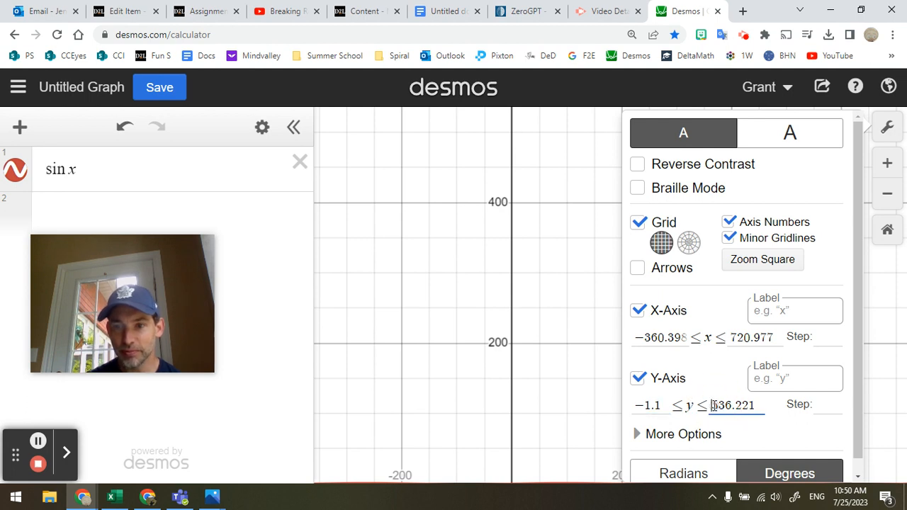
{"action": "key", "text": "shift+Right"}
{"action": "key", "text": "shift+Right"}
{"action": "key", "text": "shift+Right"}
{"action": "key", "text": "shift+Right"}
{"action": "key", "text": "shift+Right"}
{"action": "key", "text": "shift+Right"}
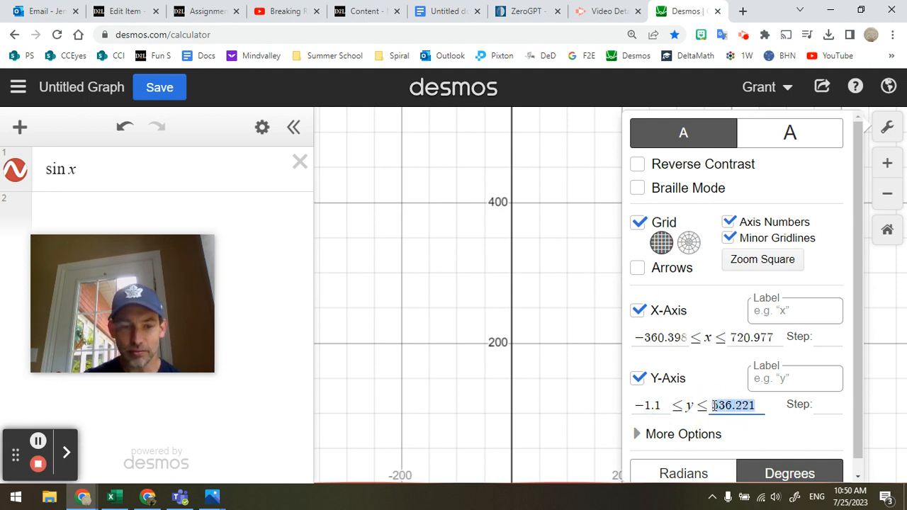
{"action": "type", "text": "1.1"}
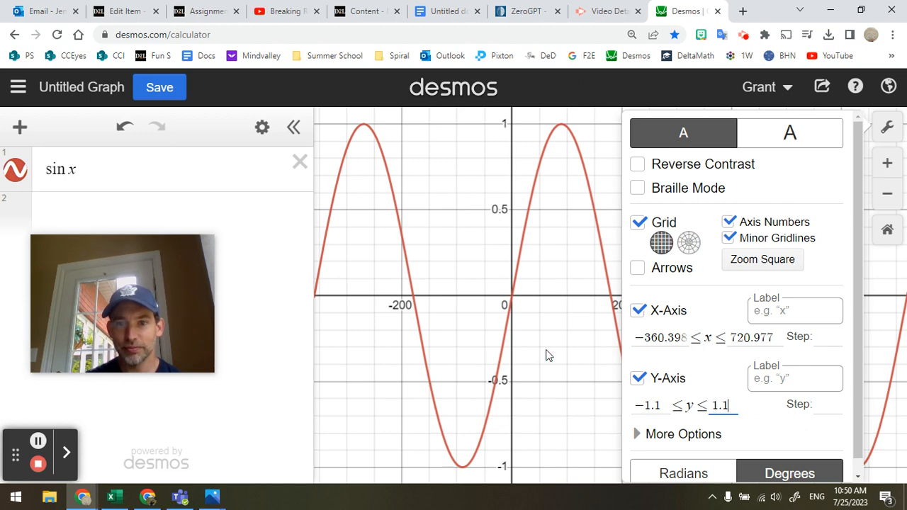
{"action": "left_click", "coordinate": [548, 356]}
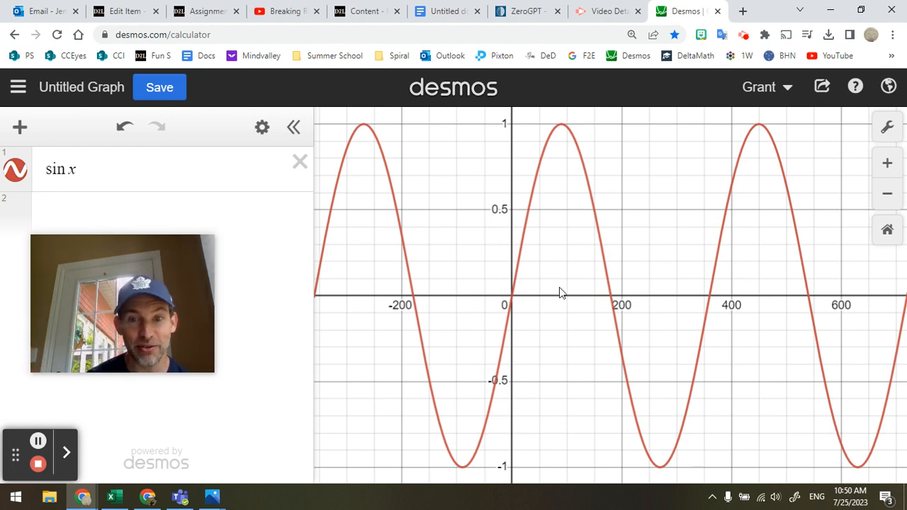
Step: Trace the sine curve from the origin to the points where its height is about 0.5
{"action": "left_click", "coordinate": [511, 296]}
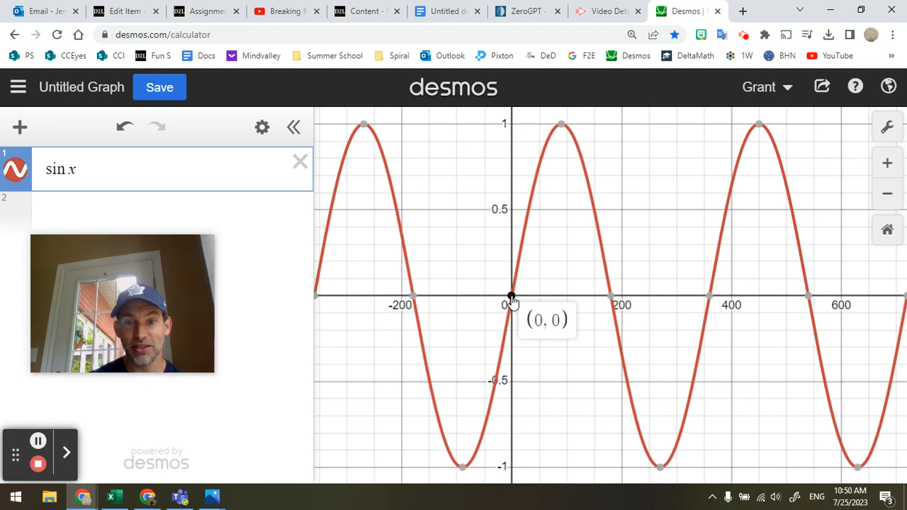
{"action": "left_click", "coordinate": [513, 294]}
{"action": "left_click_drag", "start_coordinate": [516, 283], "coordinate": [530, 215]}
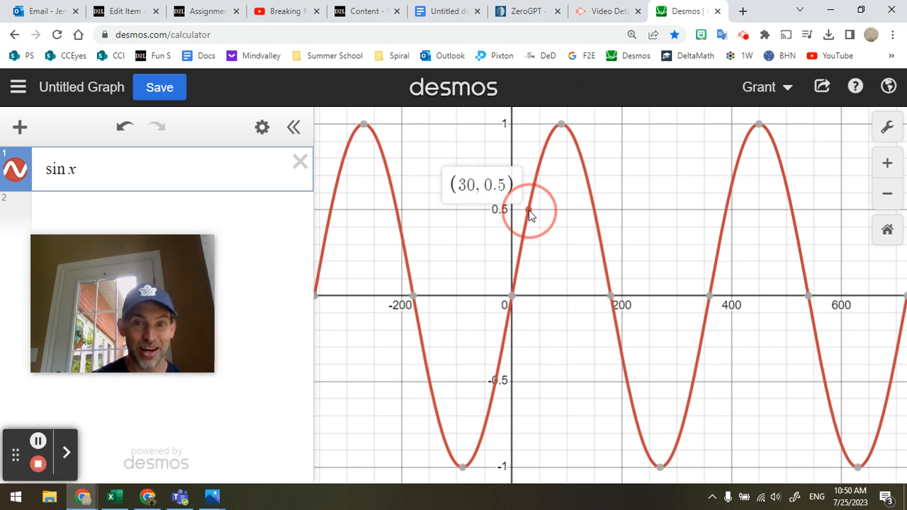
{"action": "mouse_move", "coordinate": [531, 215]}
{"action": "left_mouse_down"}
{"action": "mouse_move", "coordinate": [539, 163]}
{"action": "mouse_move", "coordinate": [563, 126]}
{"action": "mouse_move", "coordinate": [601, 211]}
{"action": "left_mouse_up"}
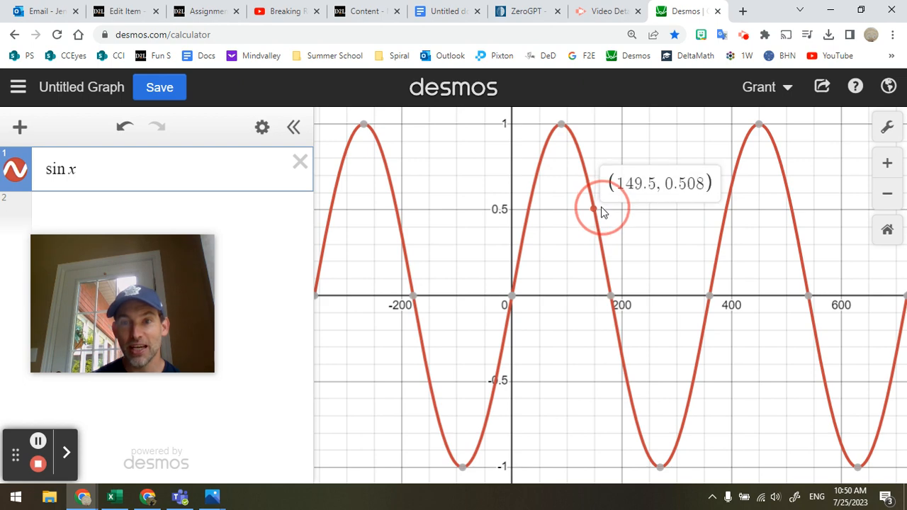
{"action": "left_click_drag", "start_coordinate": [601, 211], "coordinate": [602, 213]}
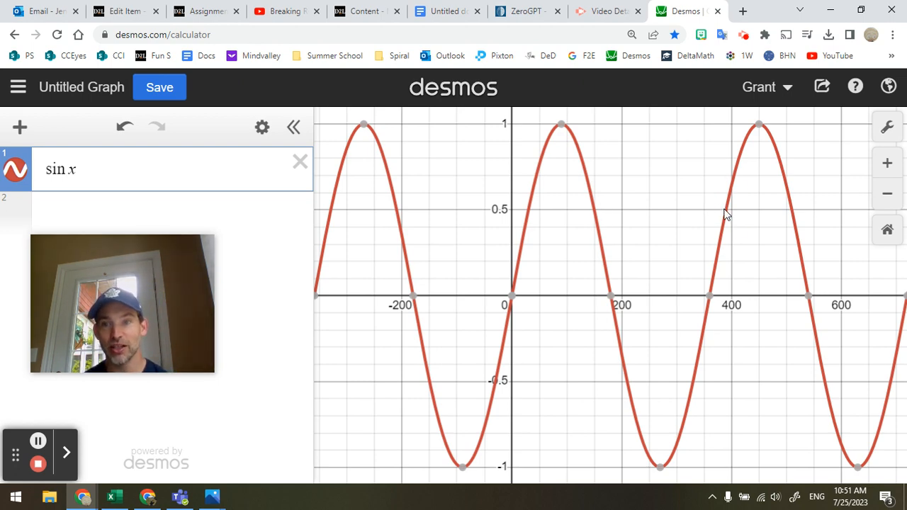
{"action": "left_click_drag", "start_coordinate": [724, 209], "coordinate": [725, 211]}
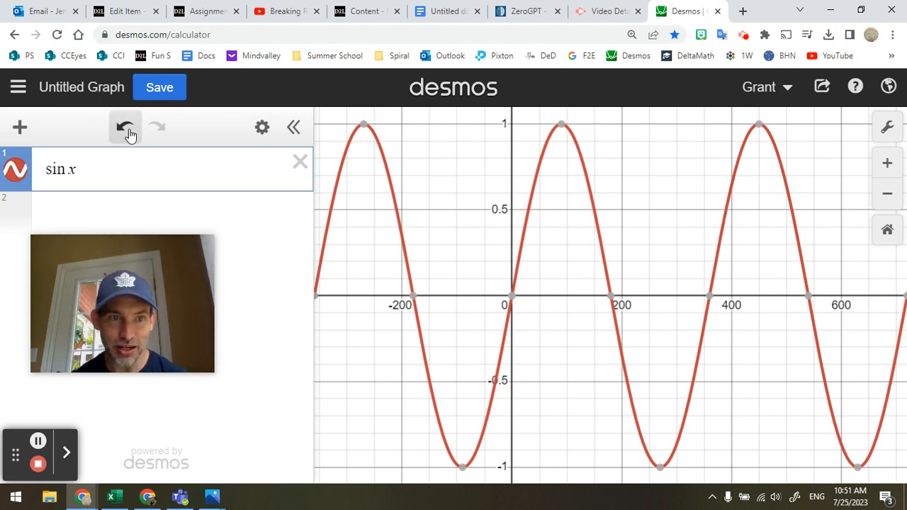
Step: Change the first expression's function from sine to cosine so that it reads cos x
{"action": "left_click_drag", "start_coordinate": [67, 171], "coordinate": [40, 176]}
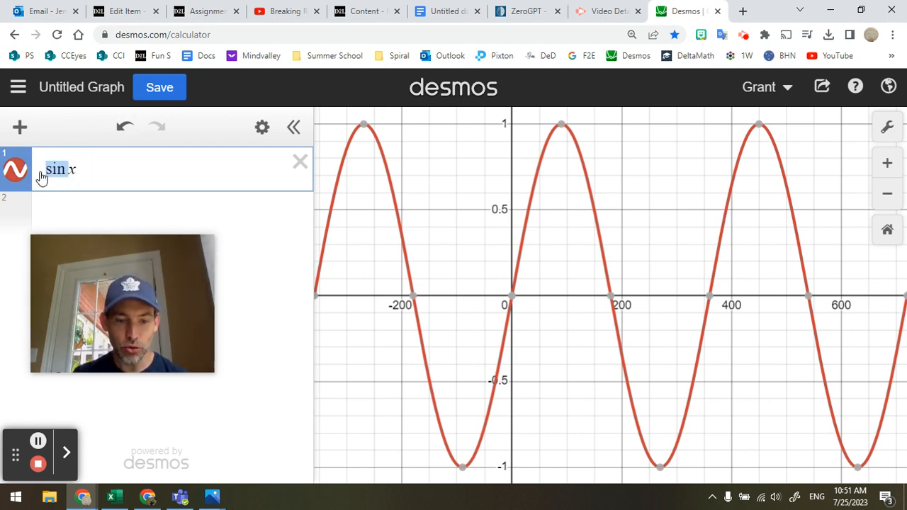
{"action": "type", "text": "cos"}
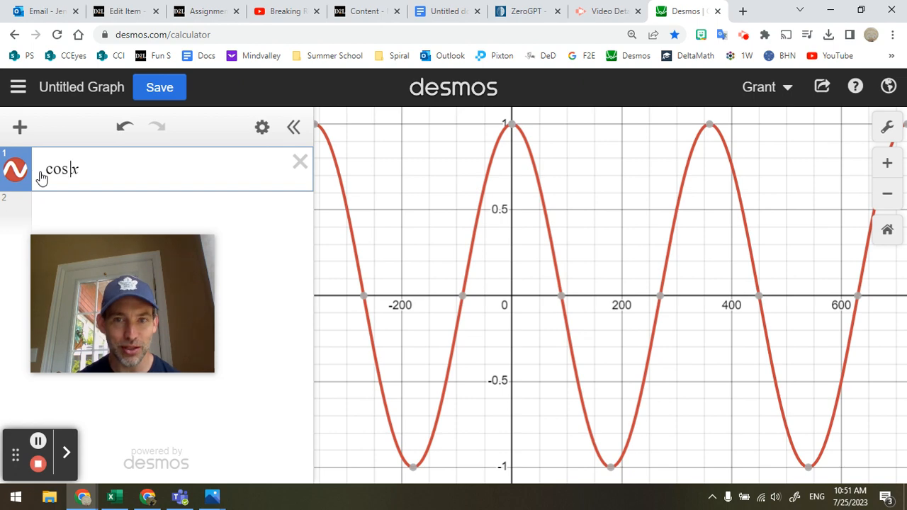
Step: Put the coefficient 8 in front of cos x after trying .4 and .6
{"action": "key", "text": "Left"}
{"action": "key", "text": "Left"}
{"action": "key", "text": "Left"}
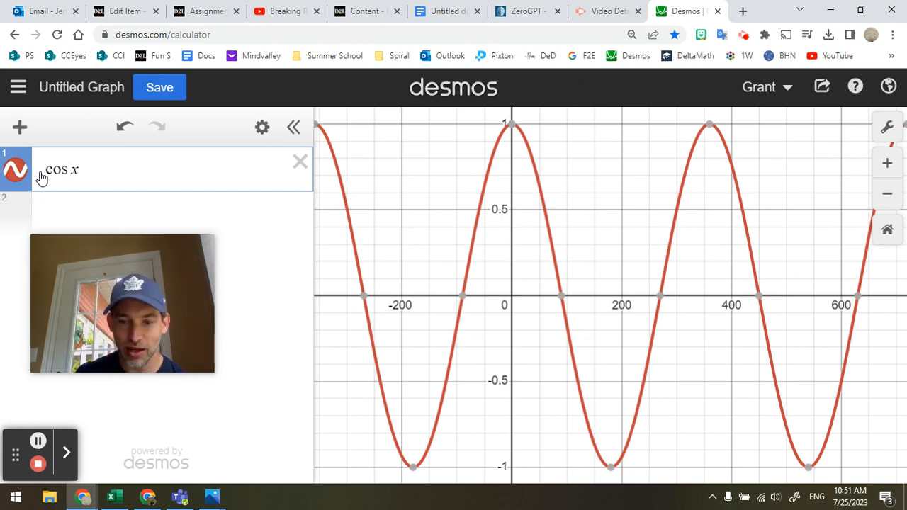
{"action": "type", "text": ".4"}
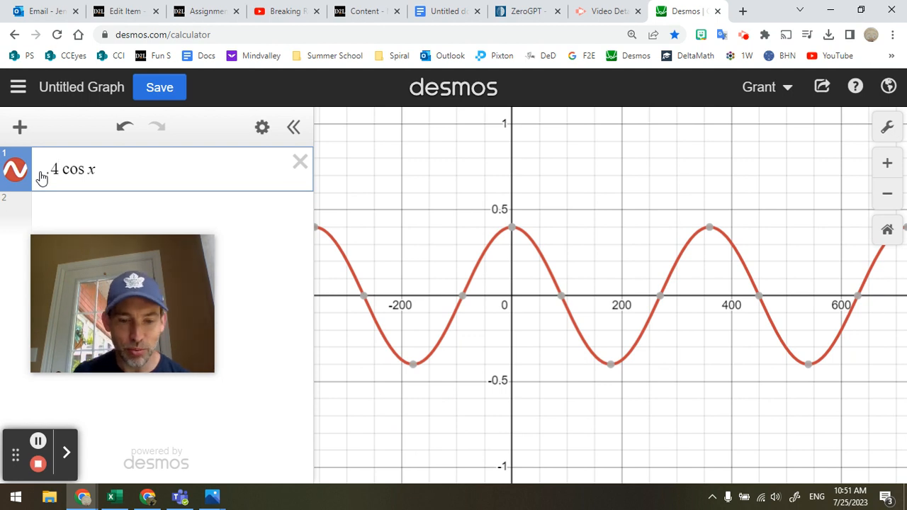
{"action": "key", "text": "BackSpace"}
{"action": "type", "text": "6"}
{"action": "key", "text": "BackSpace"}
{"action": "key", "text": "BackSpace"}
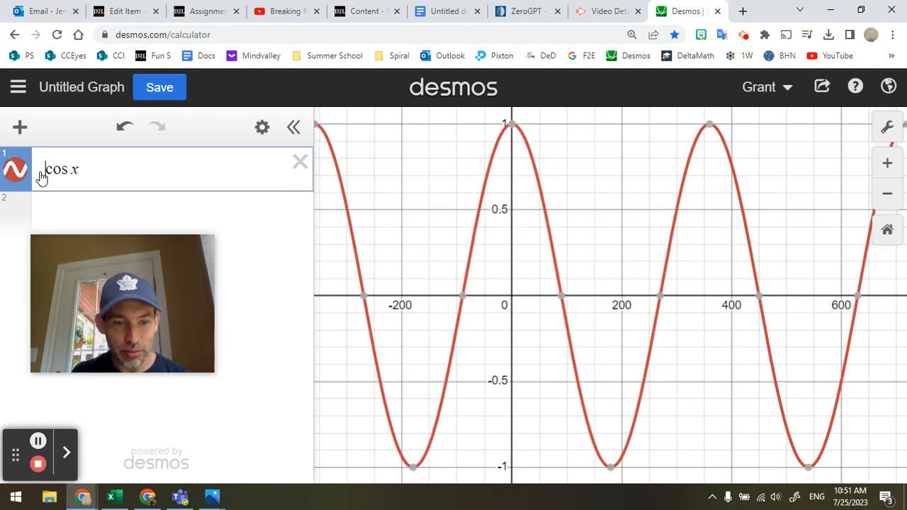
{"action": "type", "text": "8"}
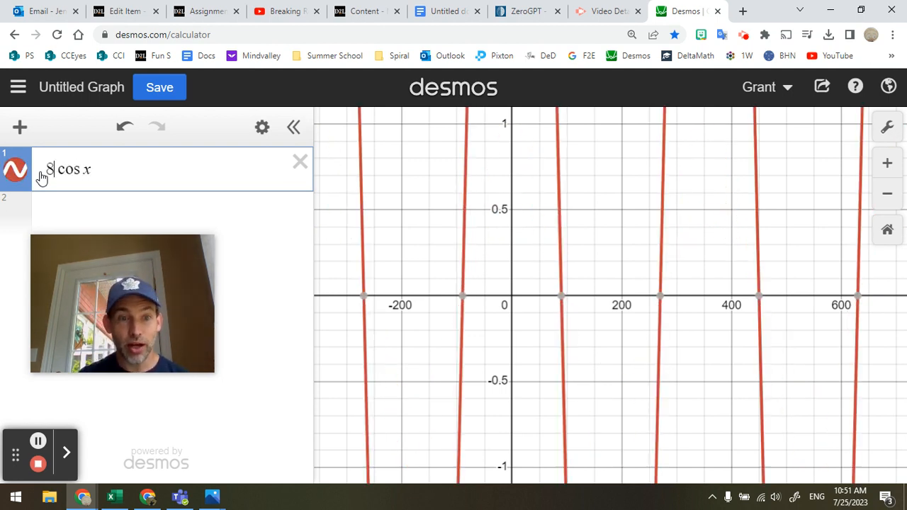
Step: Set the y-axis range from -9.1 to 9.1 and close the graph settings
{"action": "left_click", "coordinate": [888, 129]}
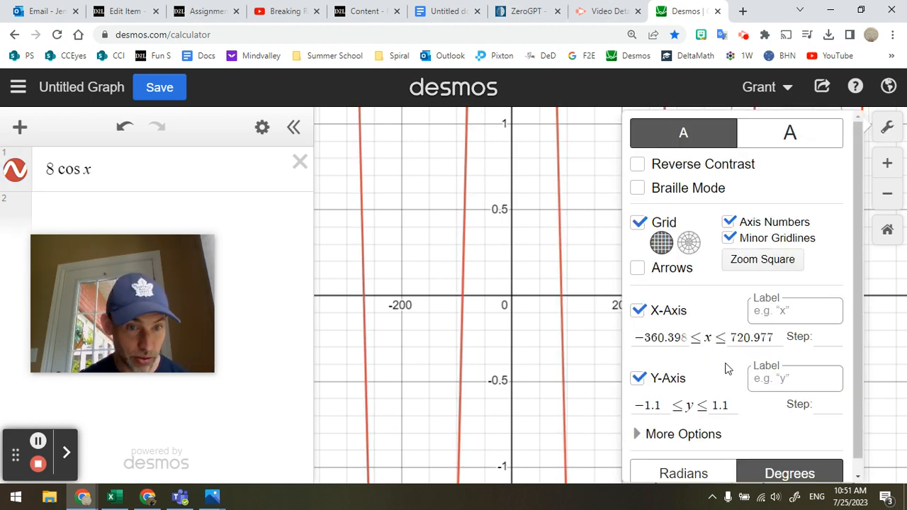
{"action": "left_click", "coordinate": [719, 406]}
{"action": "type", "text": "9"}
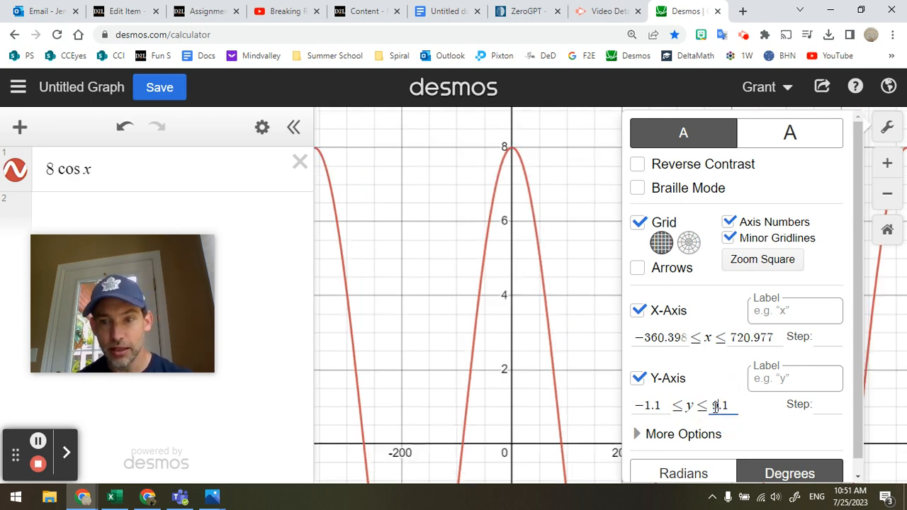
{"action": "left_click", "coordinate": [649, 406]}
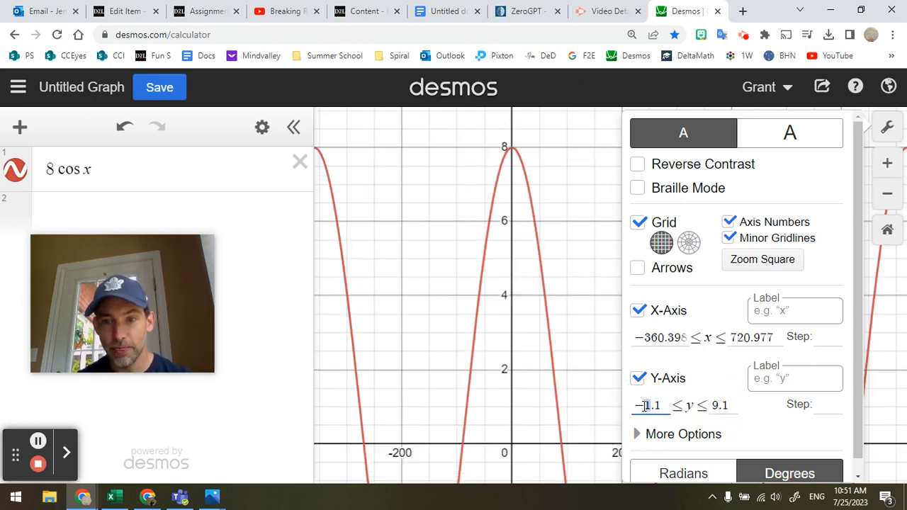
{"action": "key", "text": "BackSpace"}
{"action": "type", "text": "9"}
{"action": "left_click", "coordinate": [513, 380]}
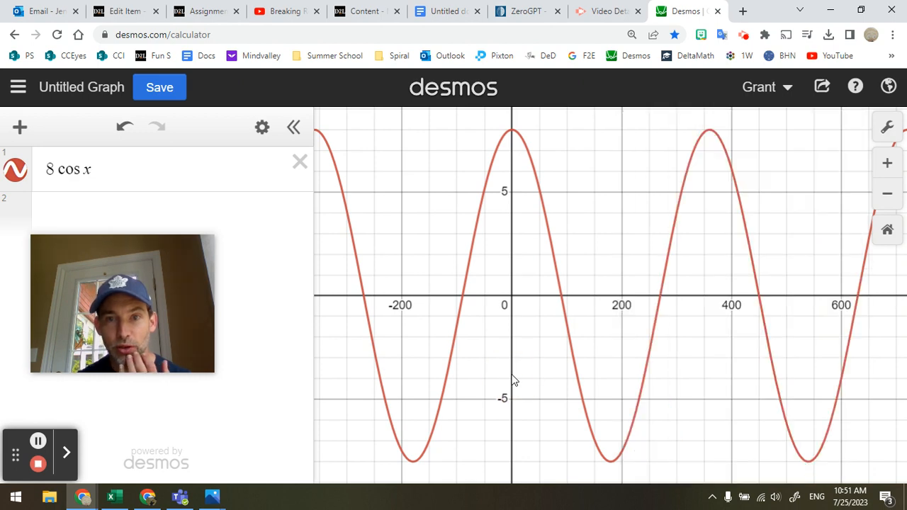
Step: Show the coordinates of the curve's peak on the y-axis and its first trough beyond the origin, and check the axis limits
{"action": "left_click", "coordinate": [512, 133]}
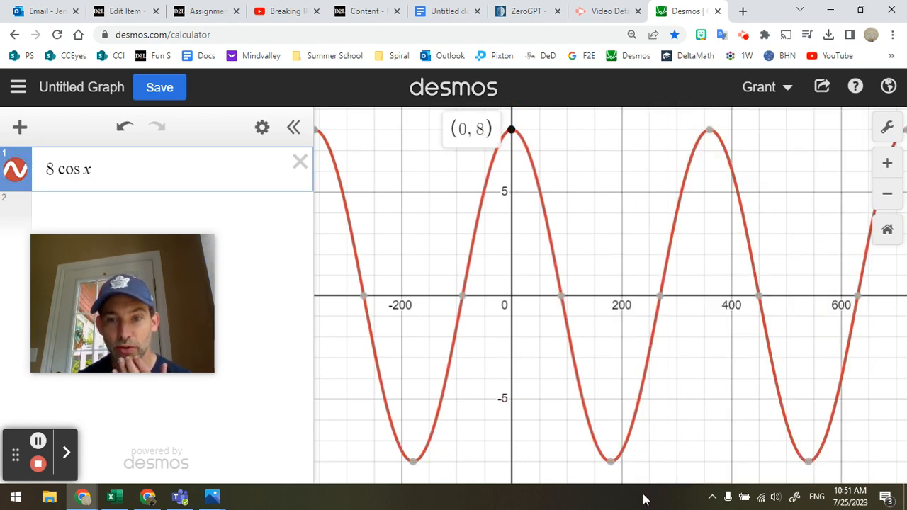
{"action": "left_click", "coordinate": [612, 464]}
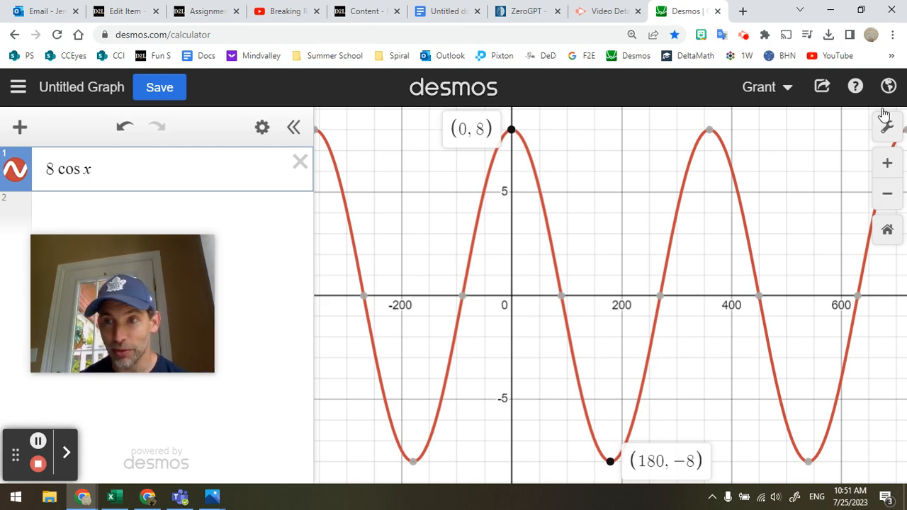
{"action": "left_click", "coordinate": [884, 140]}
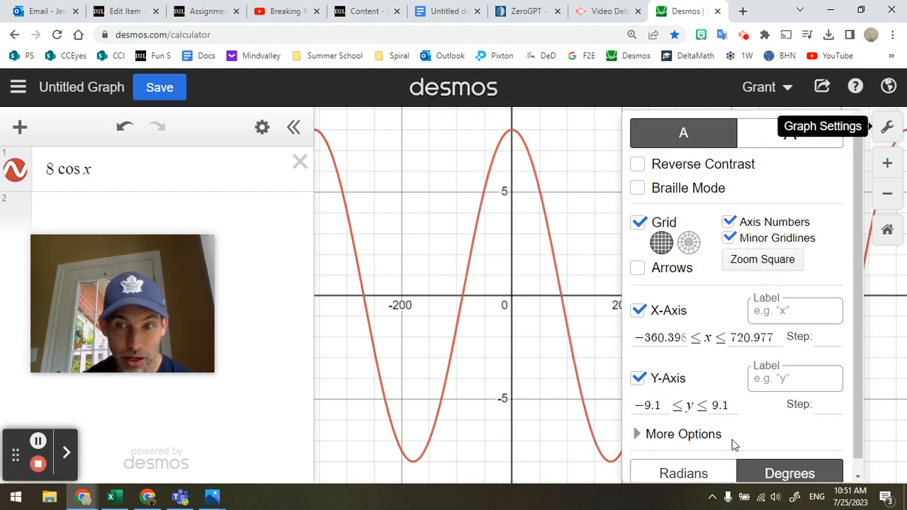
{"action": "left_click", "coordinate": [515, 297]}
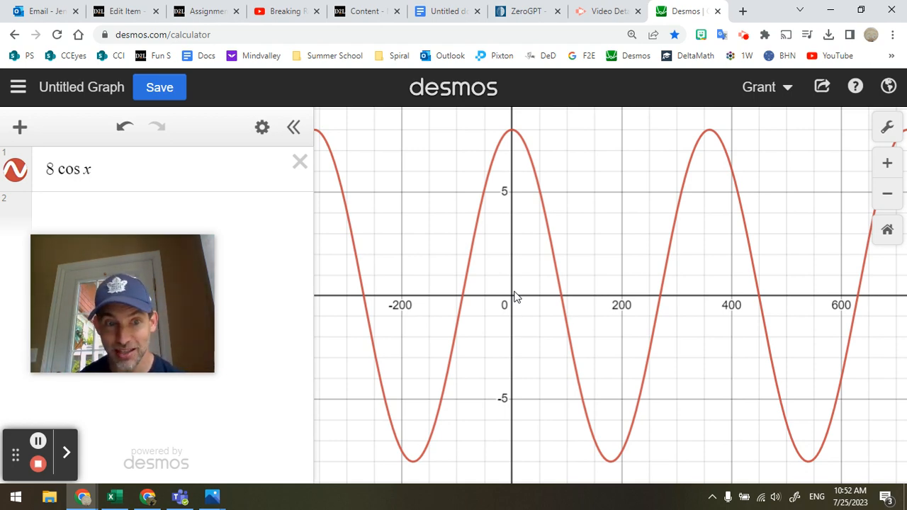
Step: Zoom the graph out around the origin until the x-axis extends past 100000
{"action": "scroll", "coordinate": [503, 287], "scroll_direction": "down", "scroll_amount": 5}
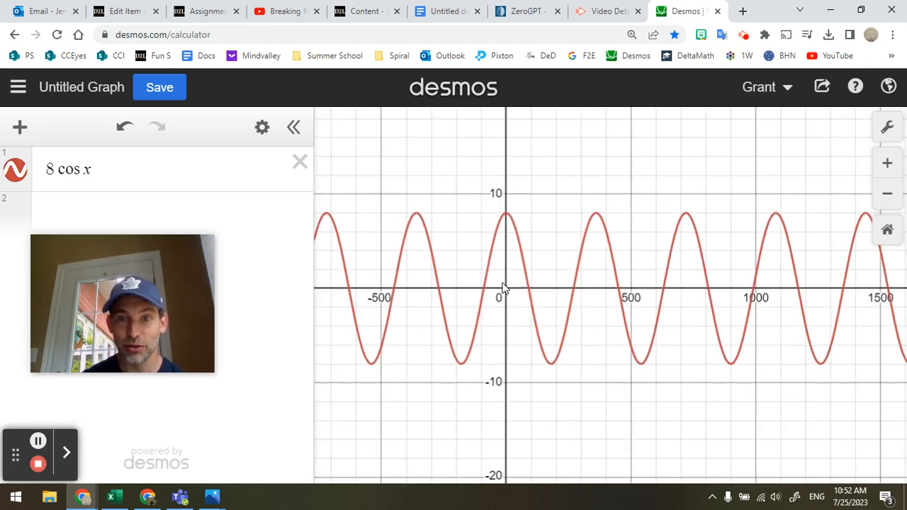
{"action": "scroll", "coordinate": [503, 287], "scroll_direction": "down", "scroll_amount": 8}
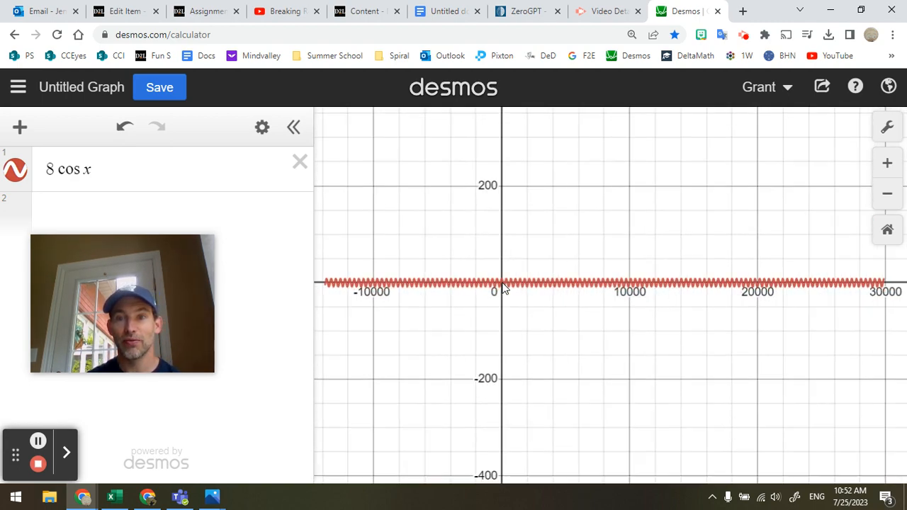
{"action": "scroll", "coordinate": [503, 287], "scroll_direction": "down", "scroll_amount": 3}
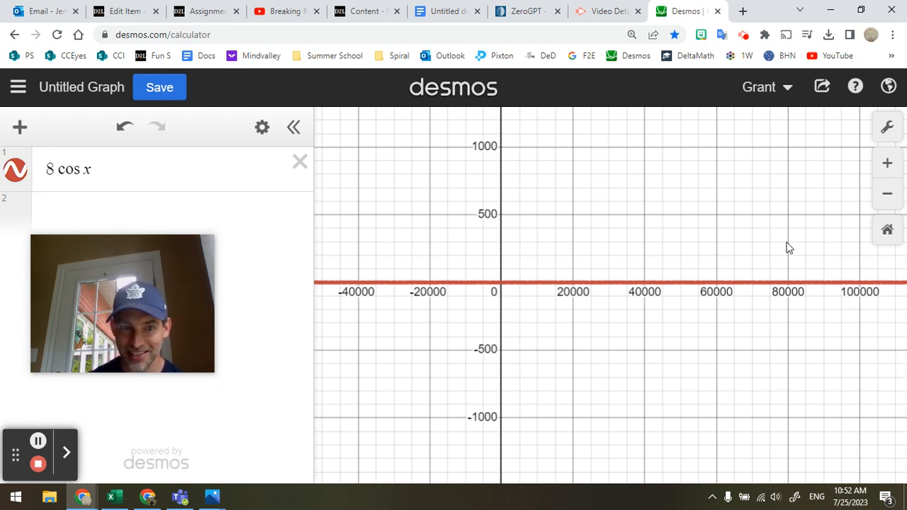
Step: Set the y-axis upper limit to 8.626, change the lower limit's whole-number part to -8, and close the graph settings
{"action": "left_click", "coordinate": [888, 129]}
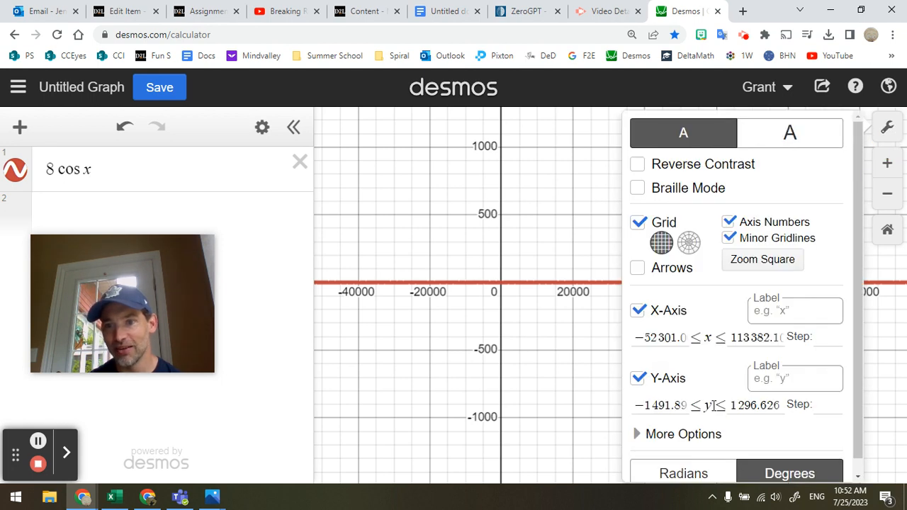
{"action": "left_click_drag", "start_coordinate": [778, 406], "coordinate": [719, 405]}
{"action": "type", "text": "8"}
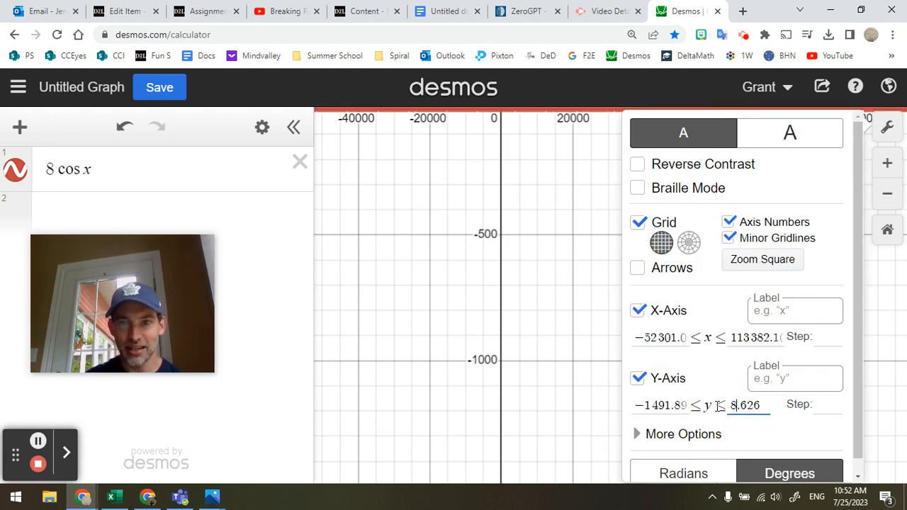
{"action": "left_click", "coordinate": [664, 406]}
{"action": "key", "text": "shift+Left"}
{"action": "key", "text": "shift+Left"}
{"action": "key", "text": "shift+Left"}
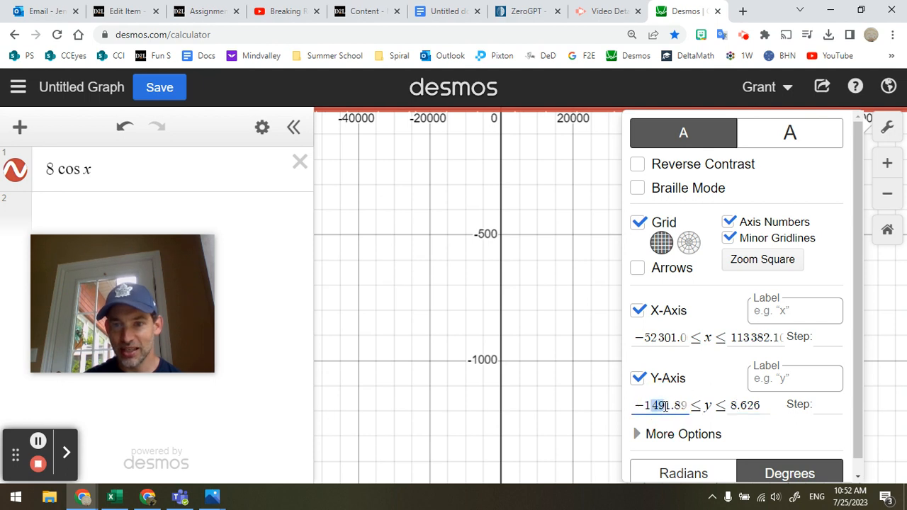
{"action": "type", "text": "8"}
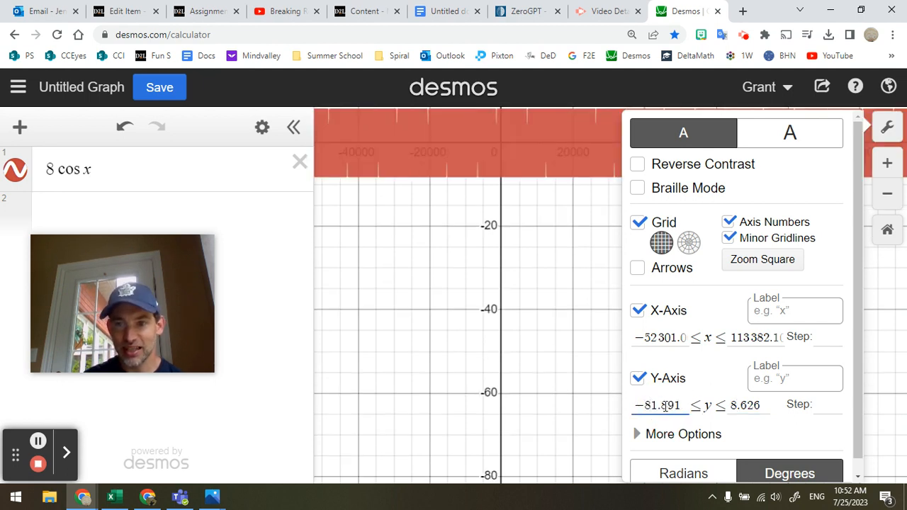
{"action": "key", "text": "Delete"}
{"action": "left_click", "coordinate": [529, 396]}
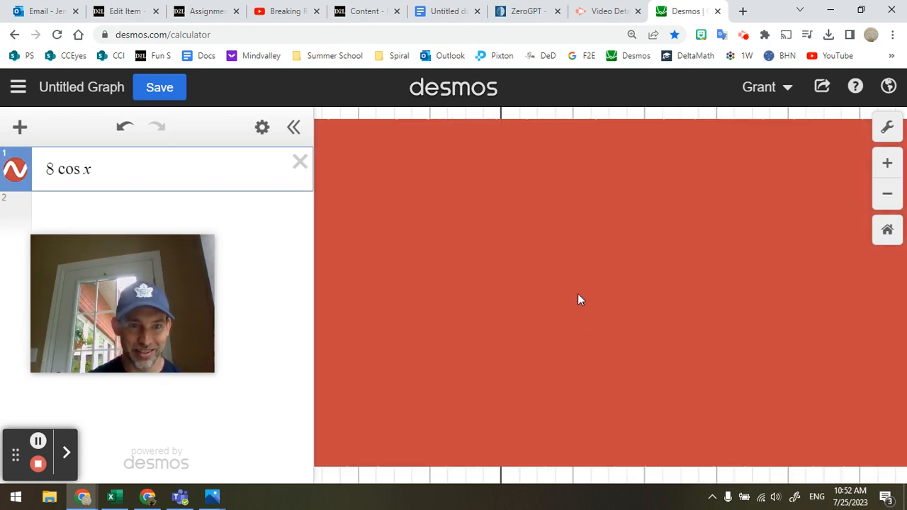
Step: Zoom in on the curve along the x-axis around x = 23500 and open the graph settings
{"action": "scroll", "coordinate": [578, 299], "scroll_direction": "down", "scroll_amount": 10}
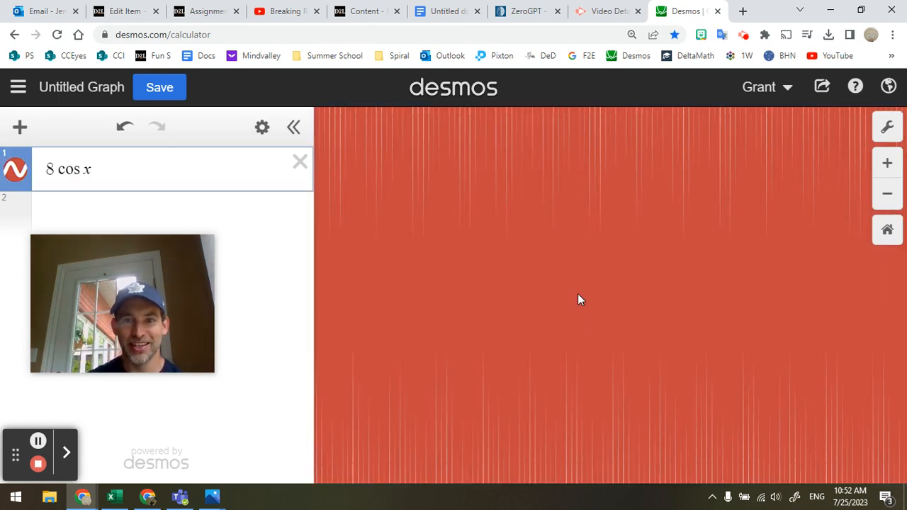
{"action": "scroll", "coordinate": [627, 293], "scroll_direction": "up", "scroll_amount": 8}
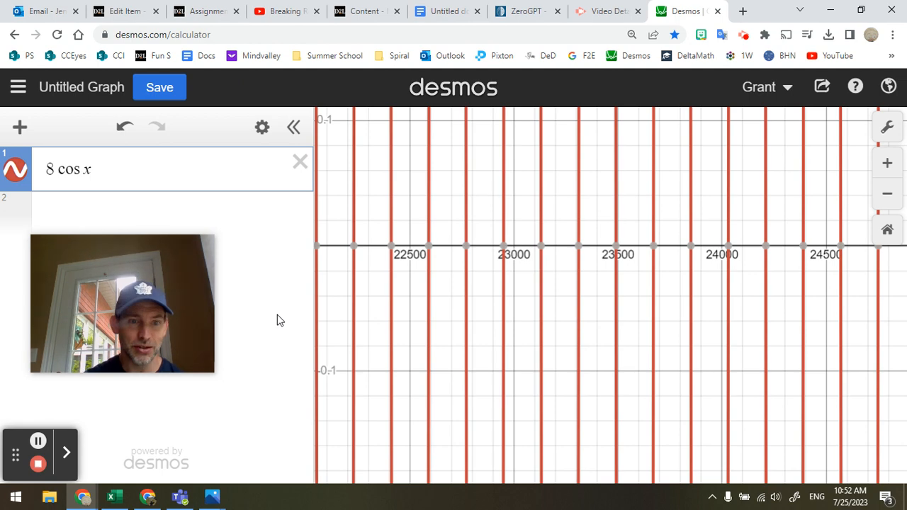
{"action": "left_click", "coordinate": [886, 130]}
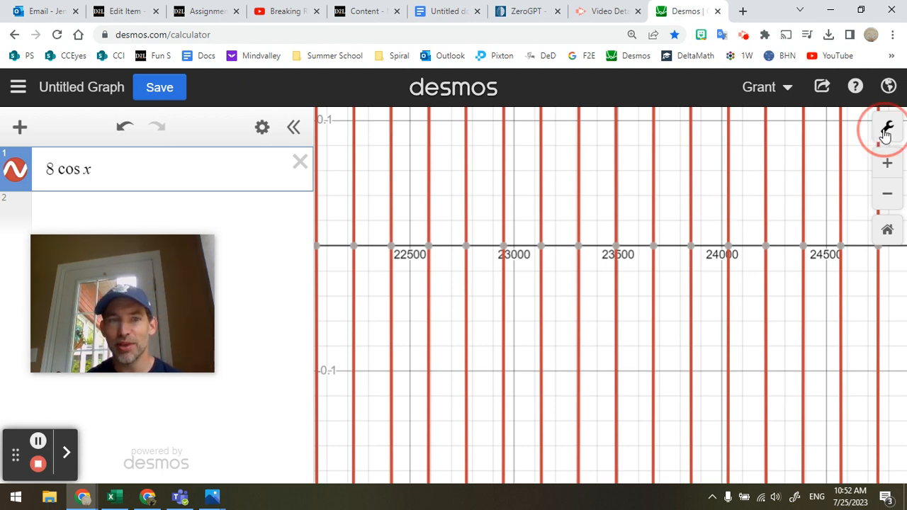